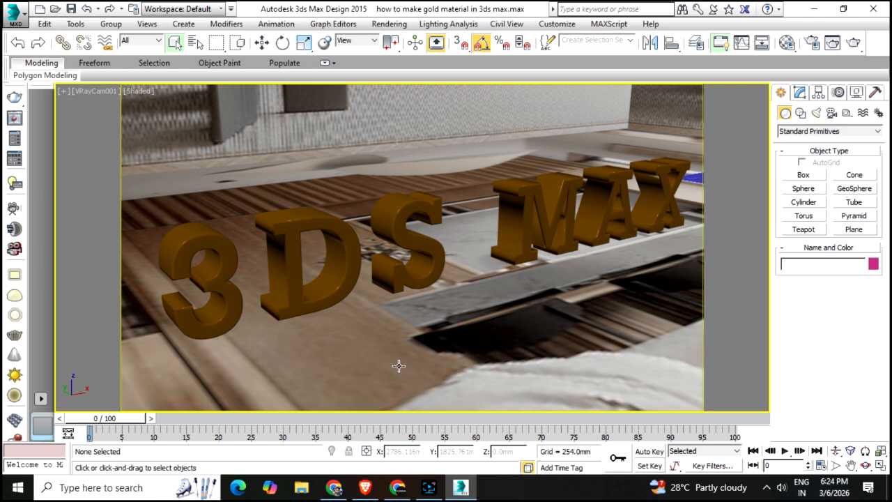
- Inspect the room, lights and camera around the 3D text in a perspective view and return to the VRayCam001 view
key(alt+w)
key(alt+w)
key(p)
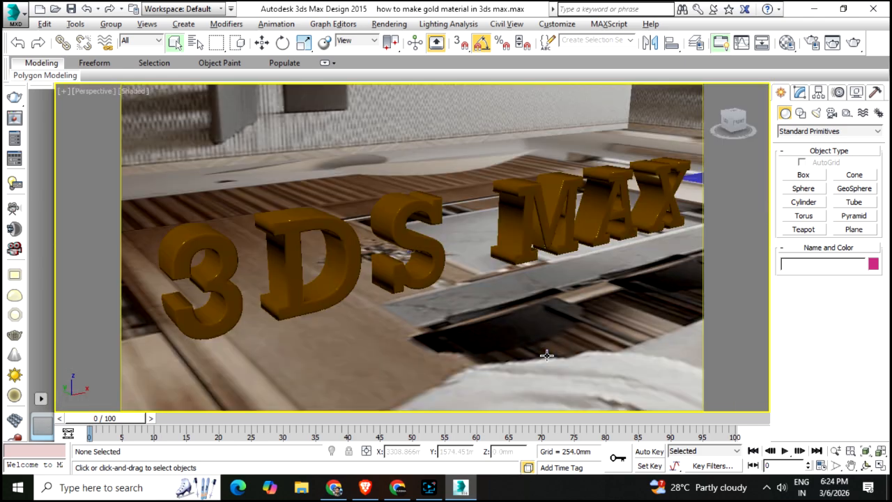
scroll(343, 315, down, 10)
alt+middle_drag(361, 333, 411, 319)
scroll(376, 327, up, 10)
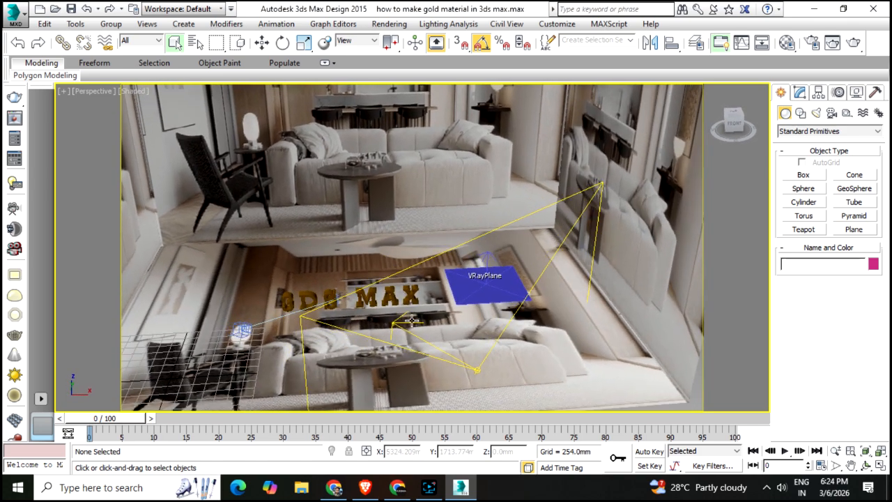
click(401, 207)
alt+middle_drag(400, 208, 415, 248)
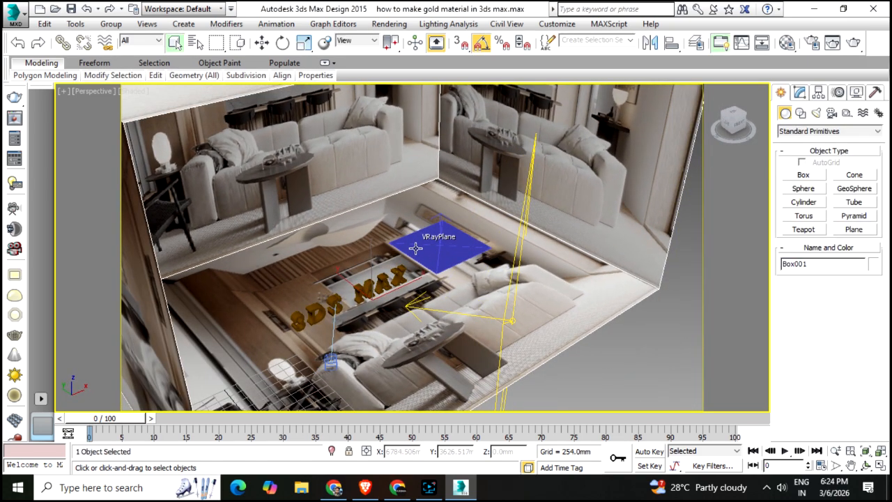
scroll(399, 284, up, 4)
scroll(399, 284, down, 4)
alt+middle_drag(401, 308, 409, 289)
scroll(410, 290, up, 2)
key(c)
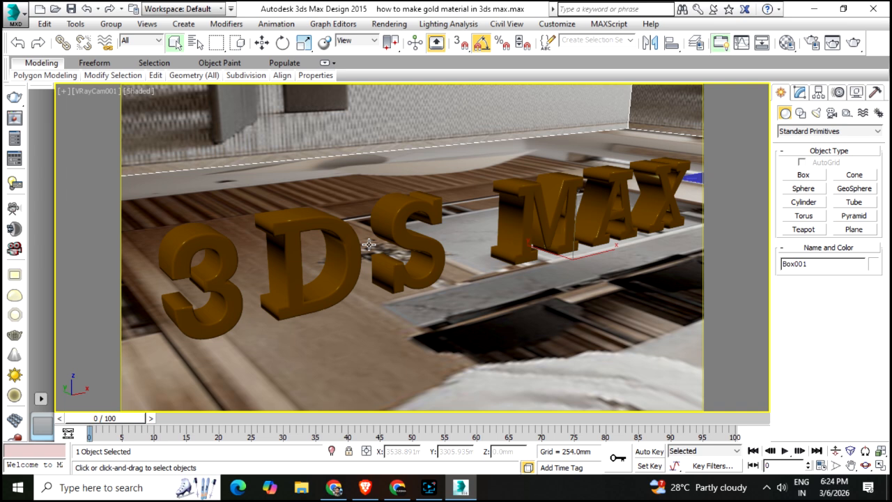
- Create a new VRayMtl material in the first sample slot of the third row in the Material Editor
click(784, 43)
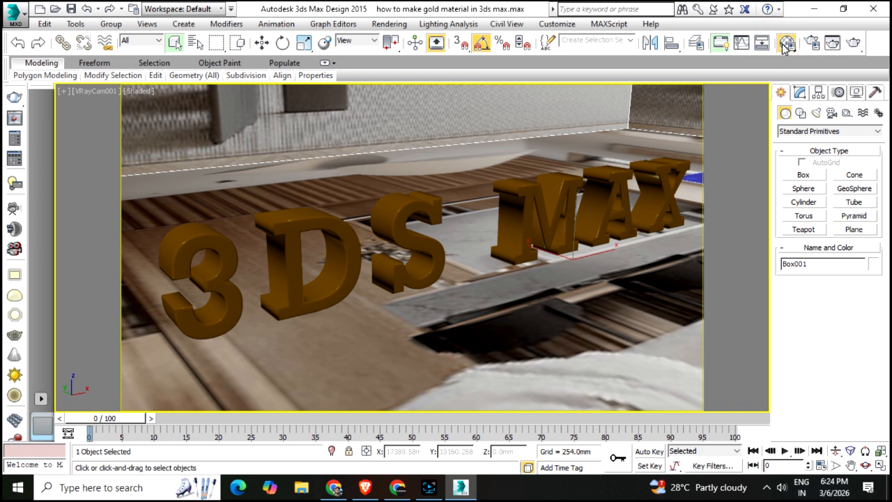
drag(600, 102, 526, 92)
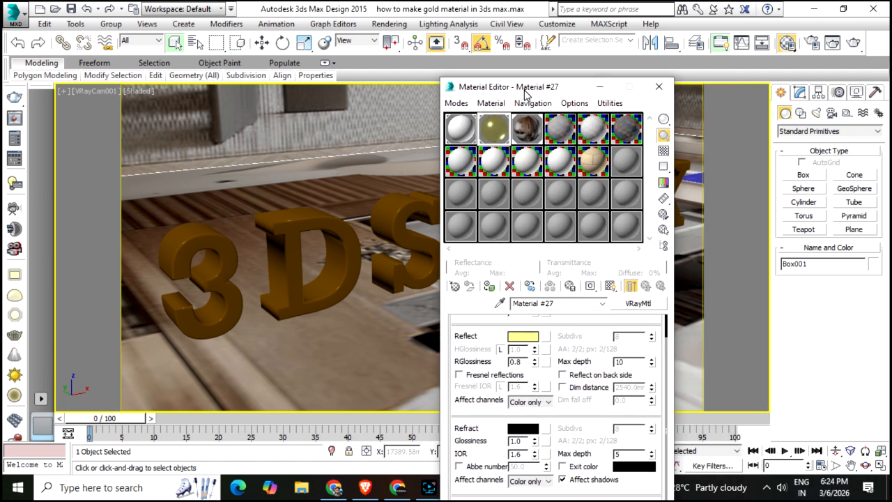
click(461, 191)
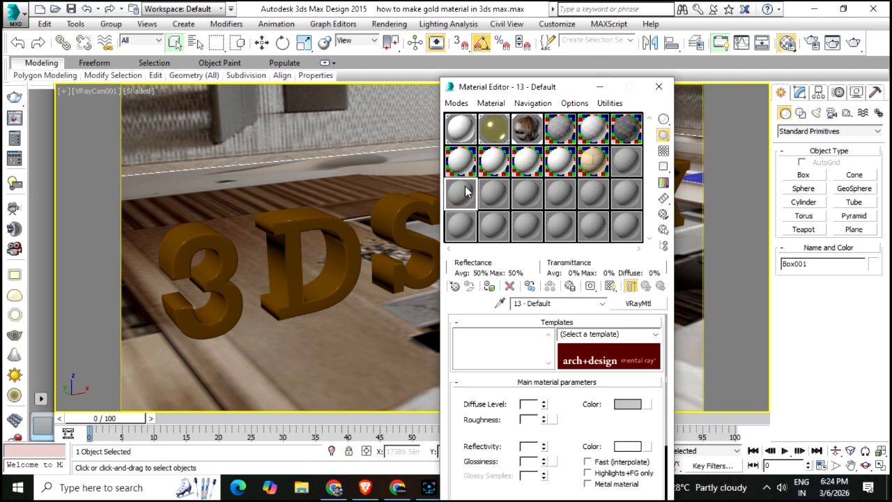
click(454, 287)
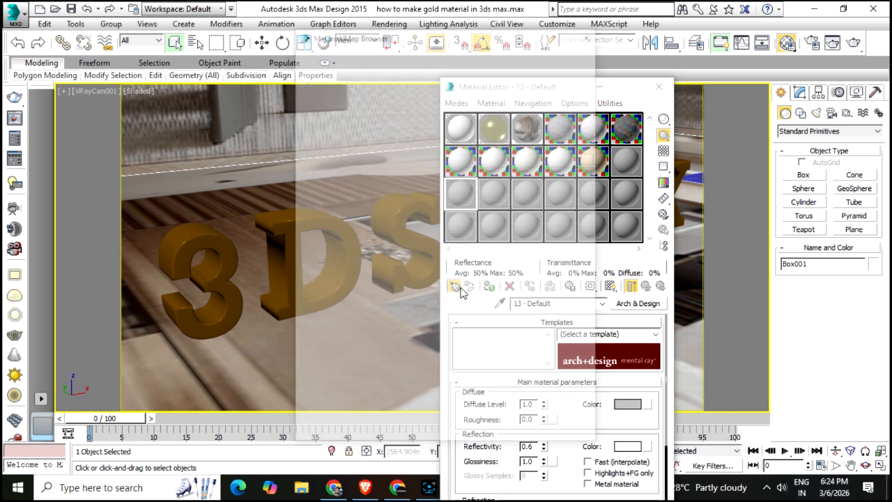
double_click(346, 389)
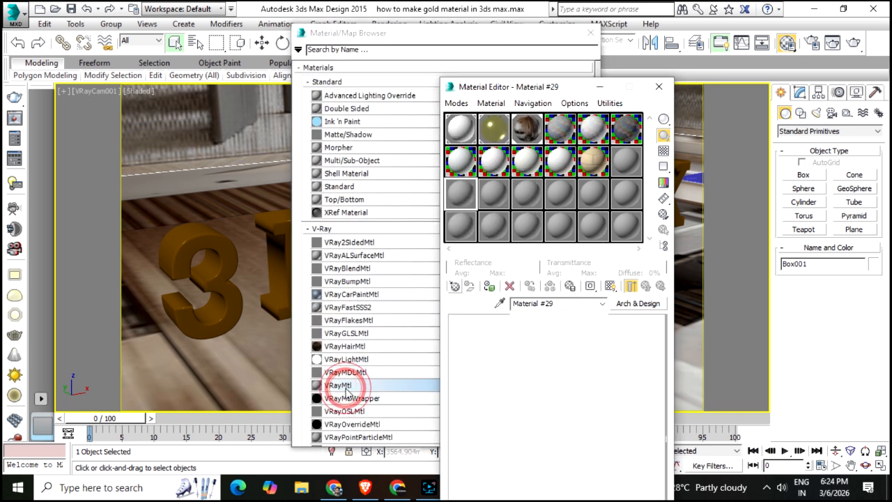
click(591, 33)
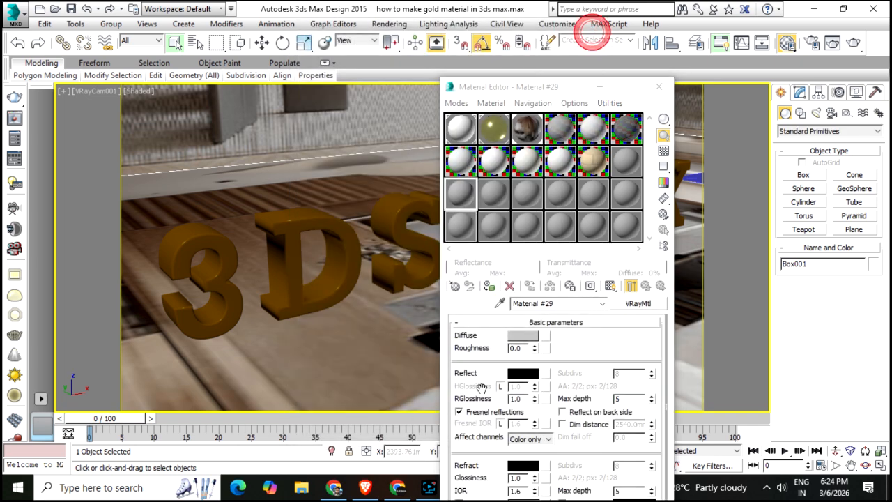
- Set the material's diffuse colour to a dark golden brown with red 22, green 15 and blue 0
click(529, 337)
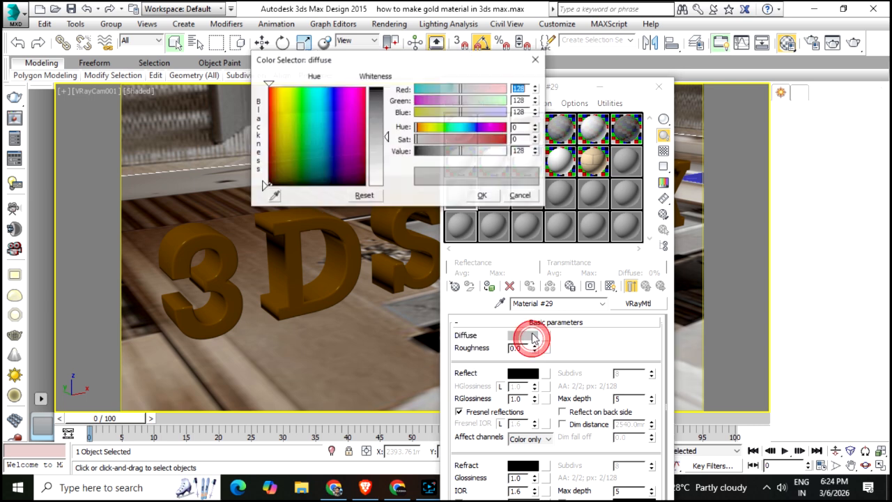
drag(278, 136, 273, 99)
drag(373, 147, 375, 87)
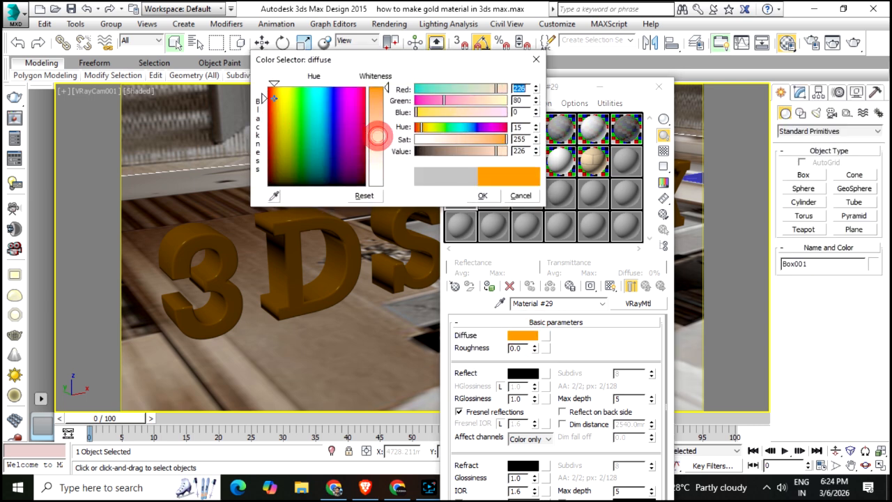
mouse_move(463, 106)
mouse_down()
mouse_move(457, 98)
mouse_move(469, 100)
mouse_up()
drag(477, 155, 424, 158)
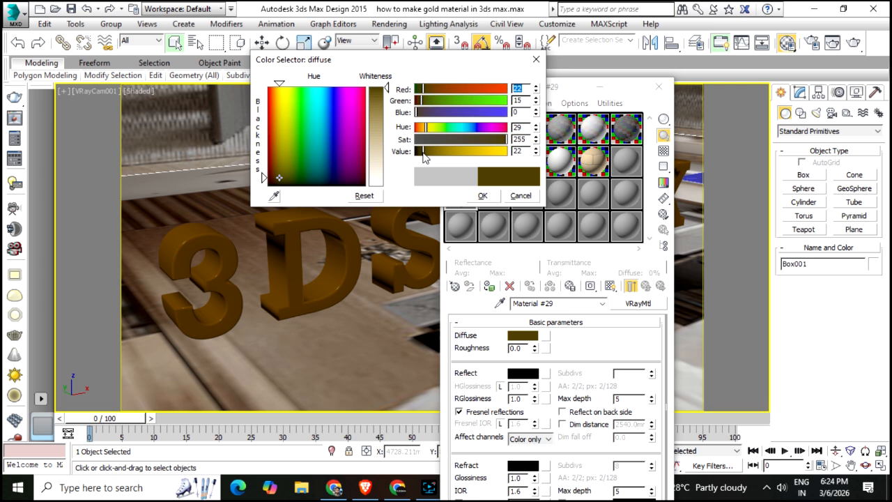
click(483, 197)
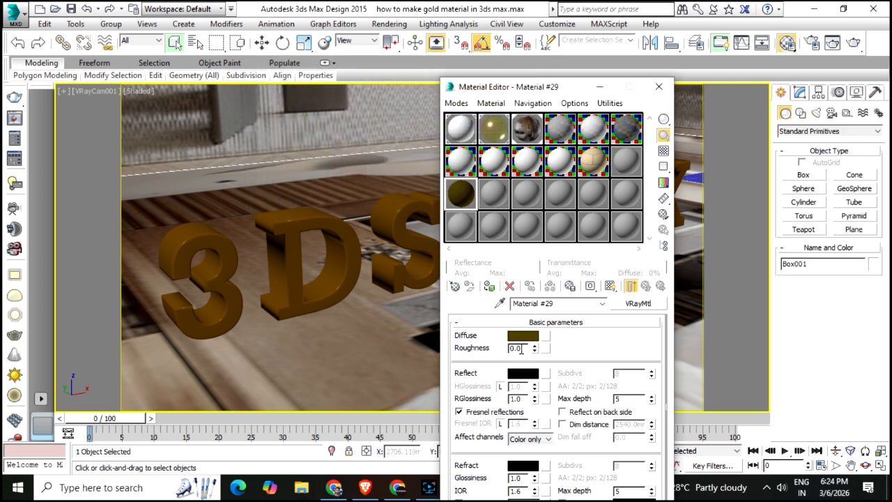
- Set the material's reflection colour to a saturated yellow with red 227, green 198 and blue 0
click(521, 375)
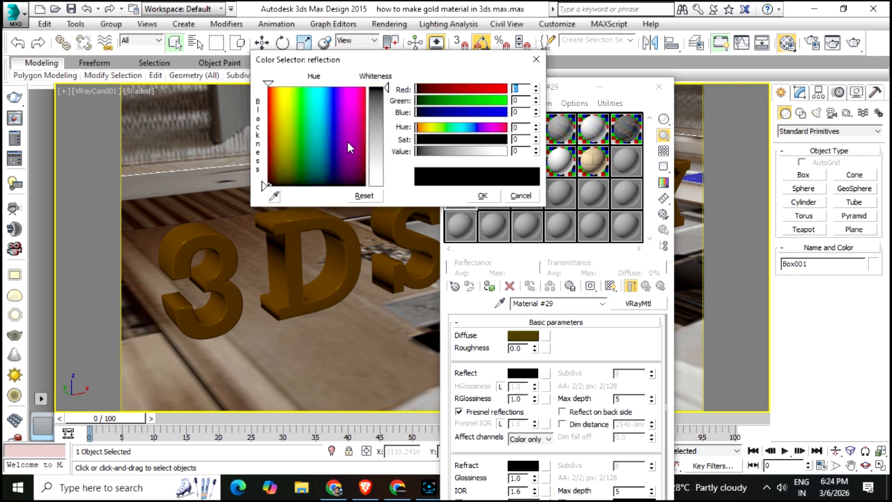
drag(274, 121, 282, 110)
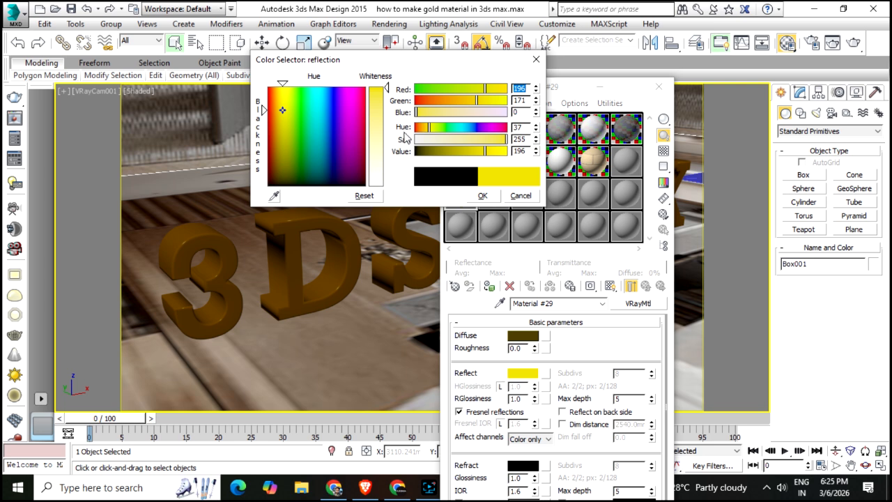
drag(479, 151, 504, 150)
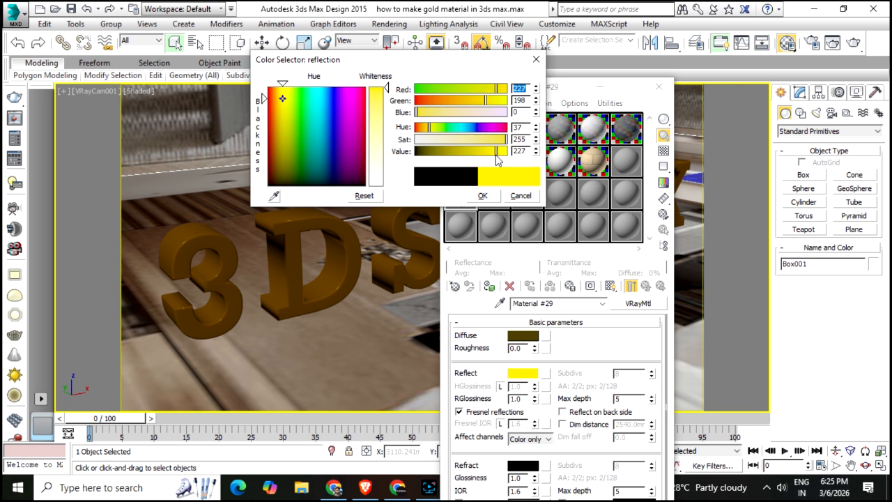
click(481, 196)
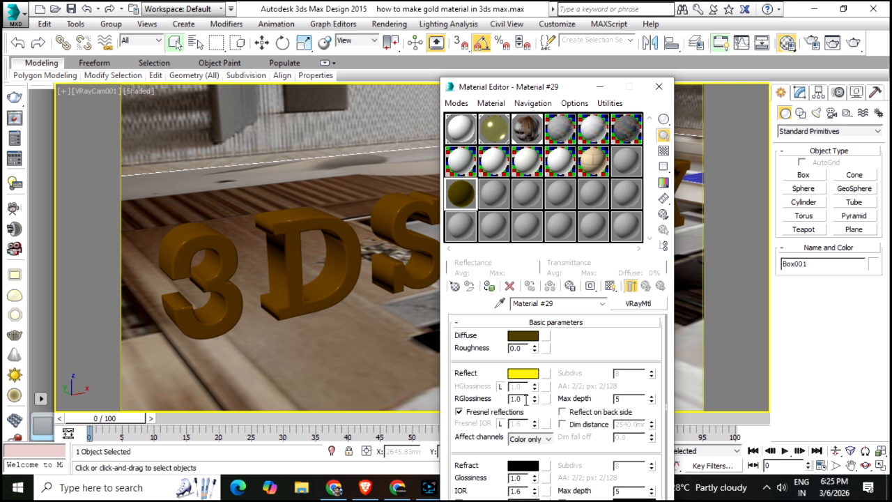
- Set the reflection glossiness to 0.9 and the reflection max depth to 7, and turn off Fresnel reflections
double_click(525, 398)
double_click(619, 398)
click(481, 413)
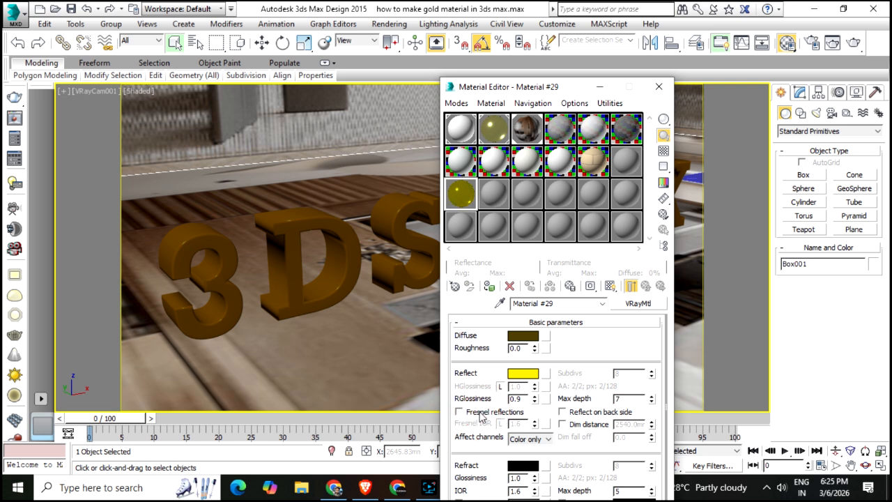
- Check the gold material in an enlarged sample preview and turn on the checkered background for its slot
double_click(472, 202)
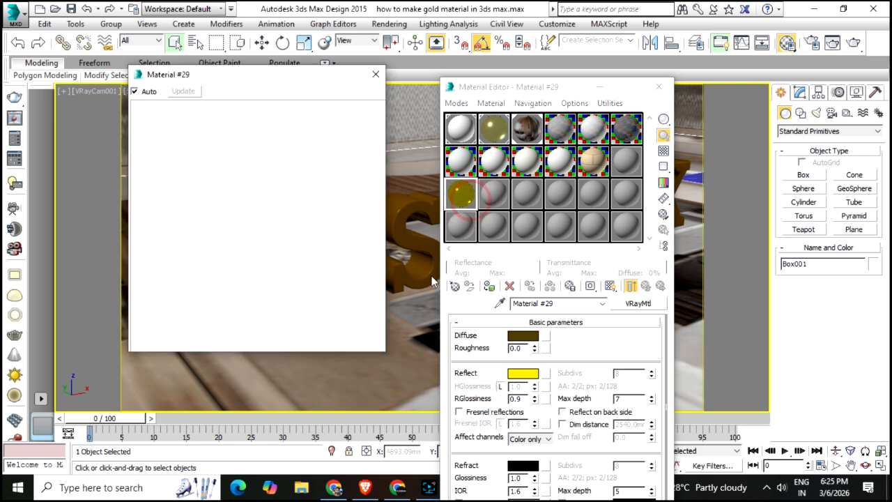
click(376, 73)
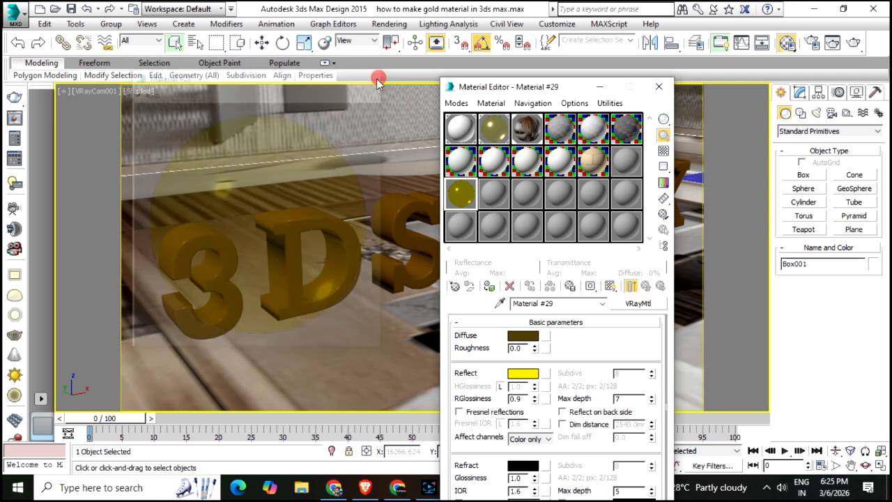
click(663, 150)
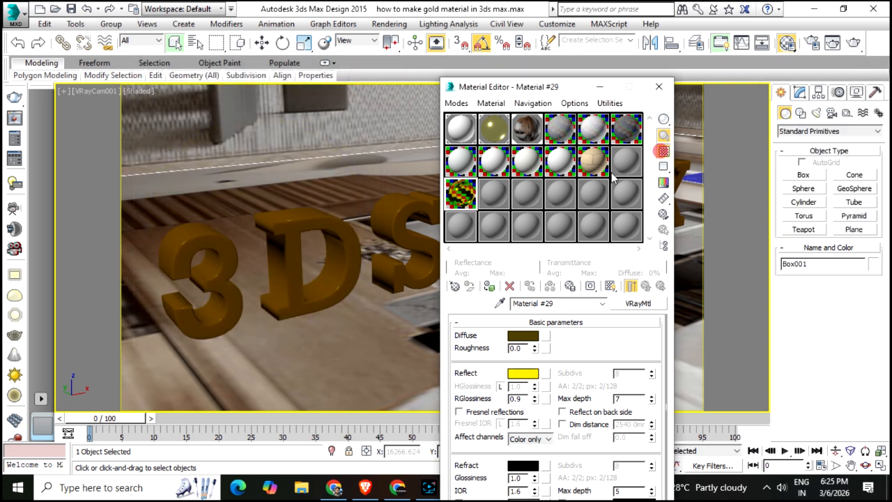
- Assign the gold material to the 3DS MAX text object and close the Material Editor
click(351, 255)
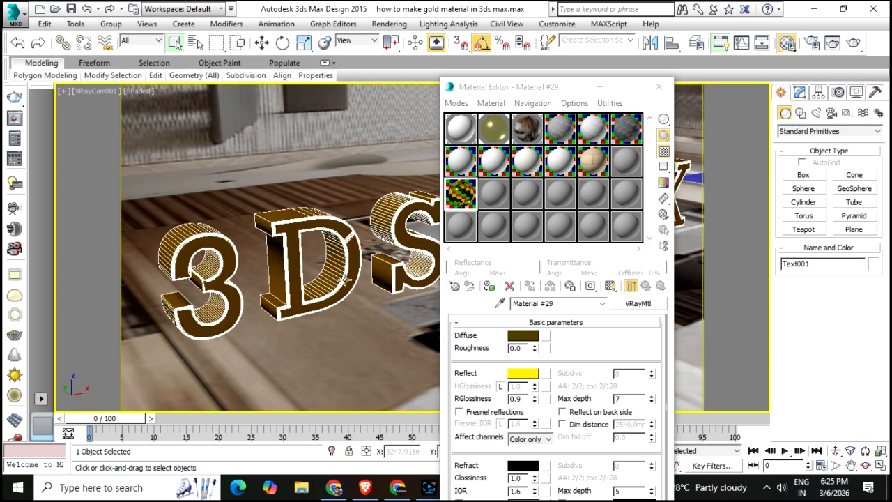
click(487, 287)
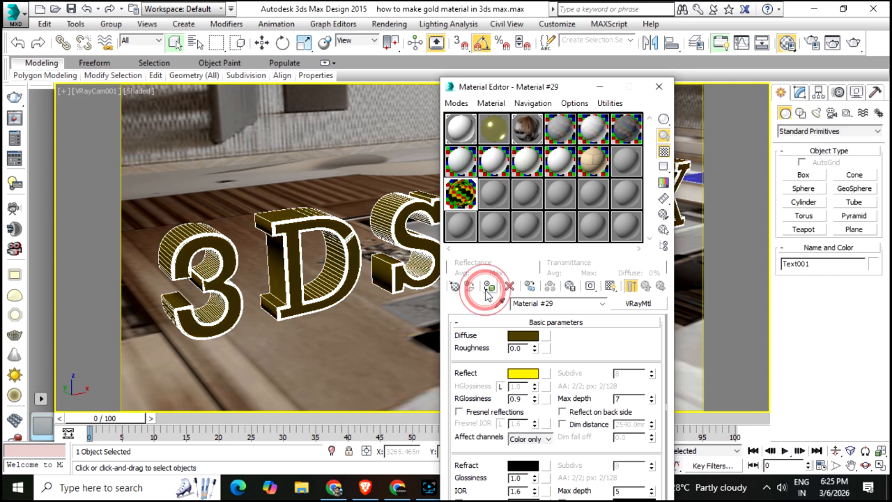
click(665, 88)
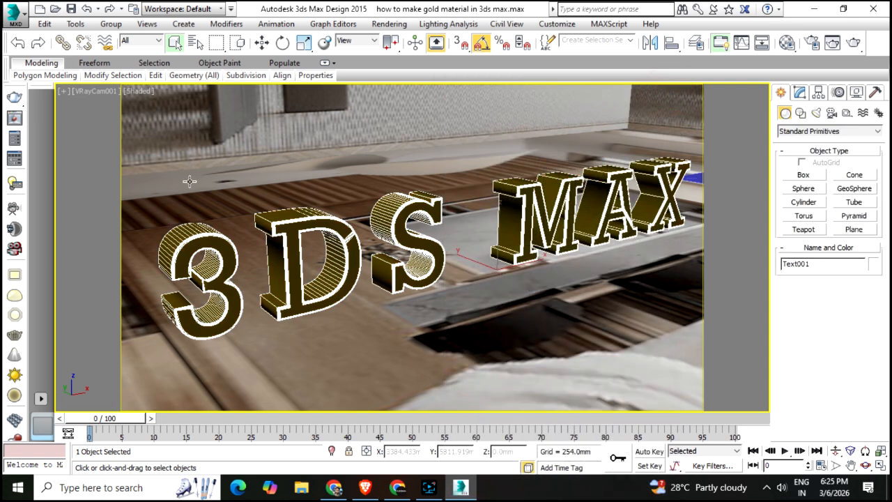
- Apply the ArchViz interior preset in V-Ray Quick Settings, start a test render of the camera view and cancel it early
click(14, 161)
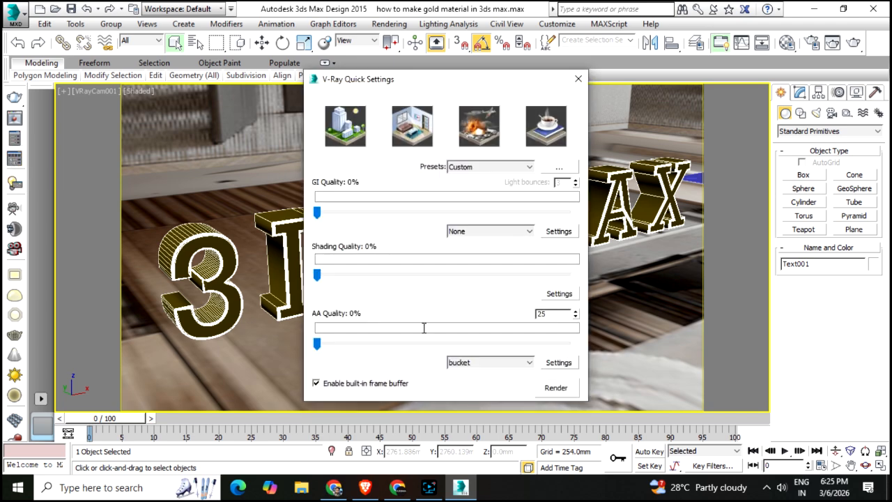
click(421, 126)
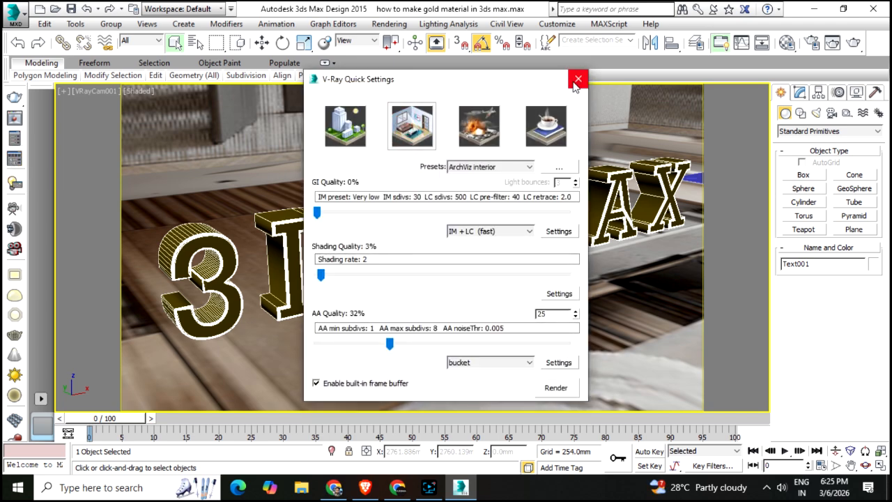
click(549, 390)
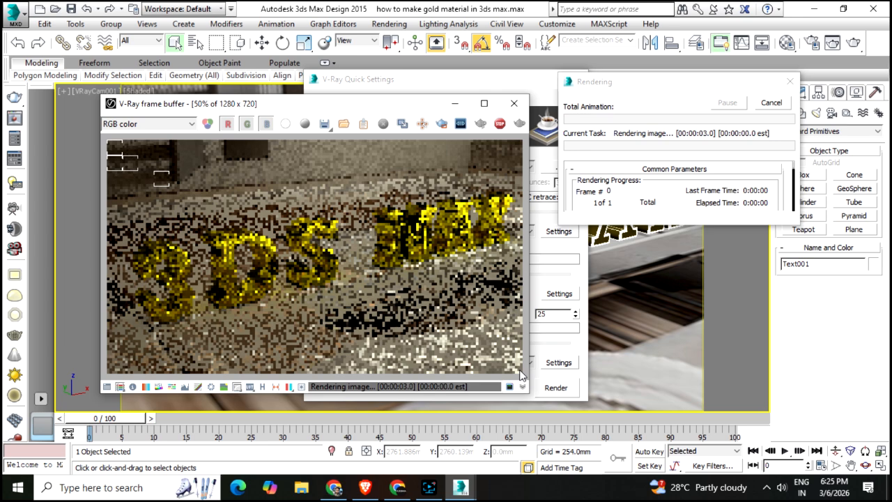
click(771, 103)
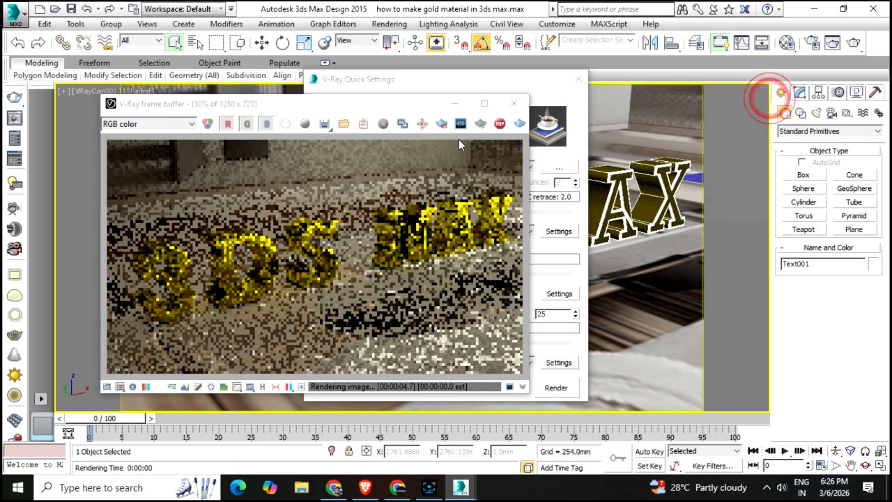
- Render only a region around the letter S in the V-Ray frame buffer and close the frame buffer and quick settings
drag(266, 192, 359, 306)
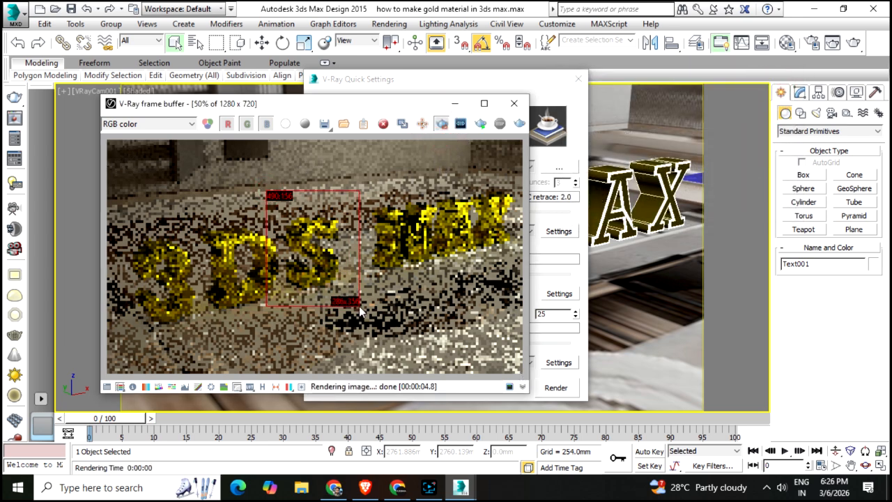
click(519, 125)
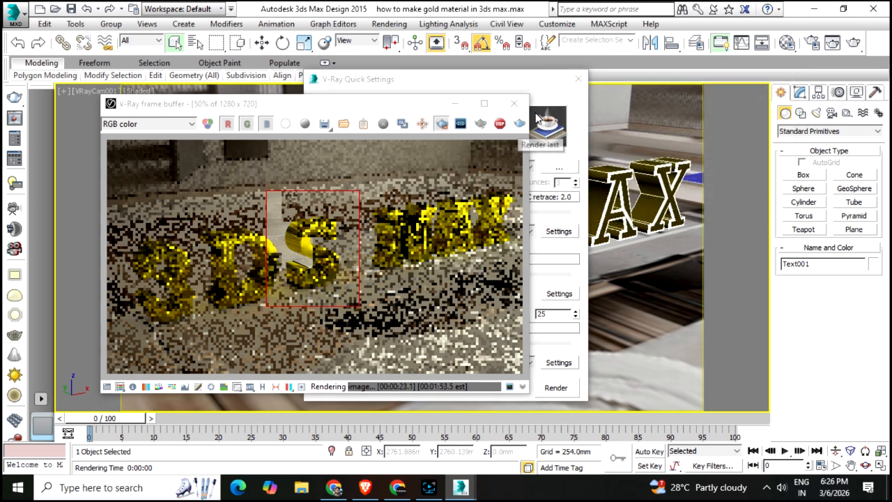
click(512, 110)
click(577, 79)
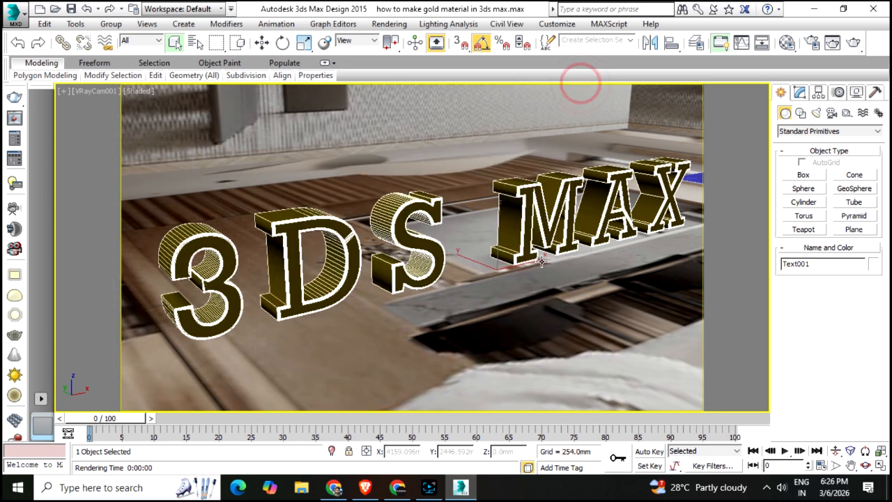
- Lighten the gold material's reflection colour to a paler yellow (RGB 236, 217, 86)
key(m)
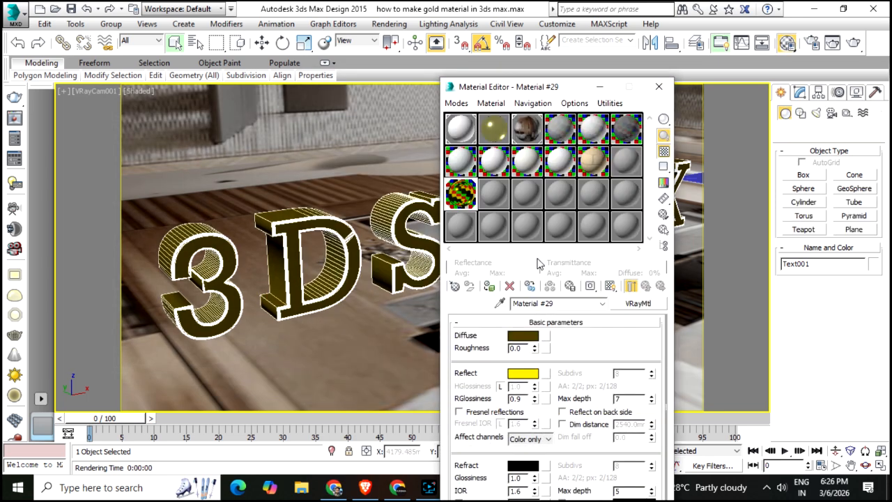
click(531, 377)
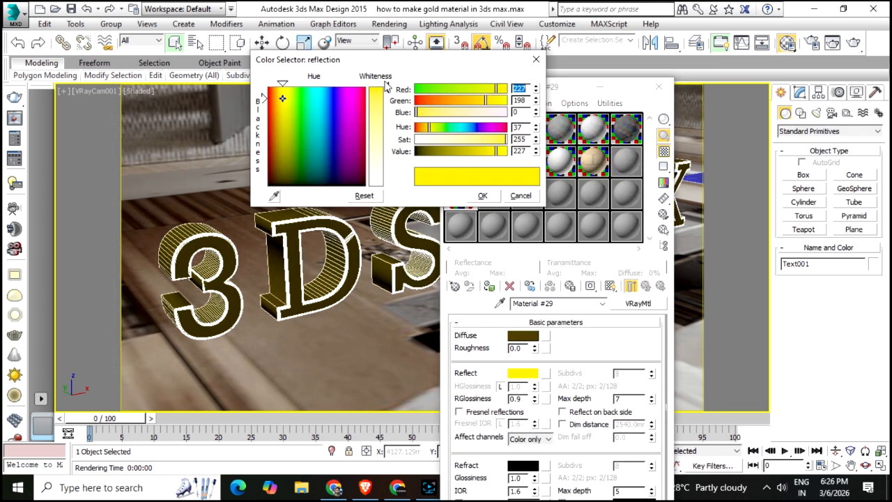
drag(388, 90, 381, 115)
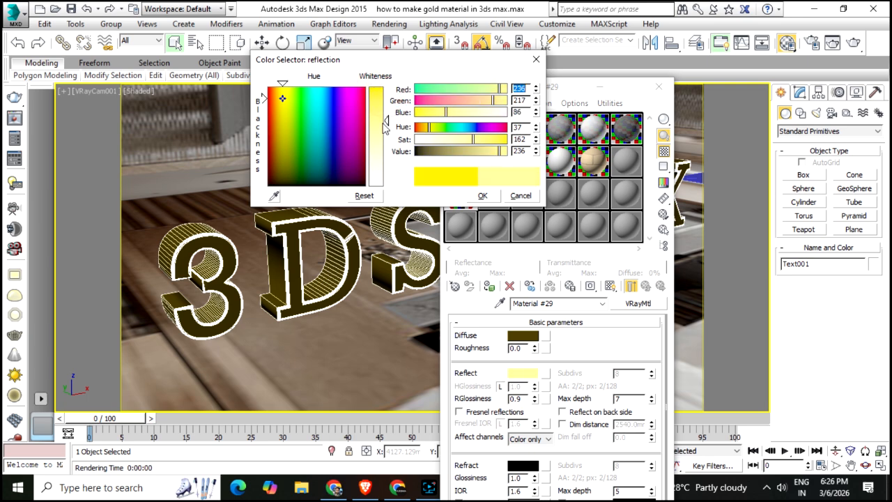
click(482, 195)
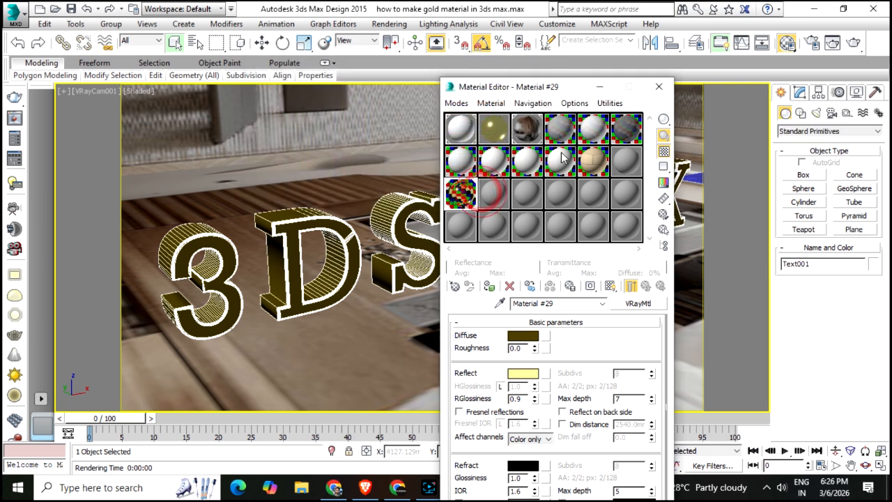
- Test-render the region around the letter S, stop the render partway, and close the frame buffer and Material Editor
click(851, 42)
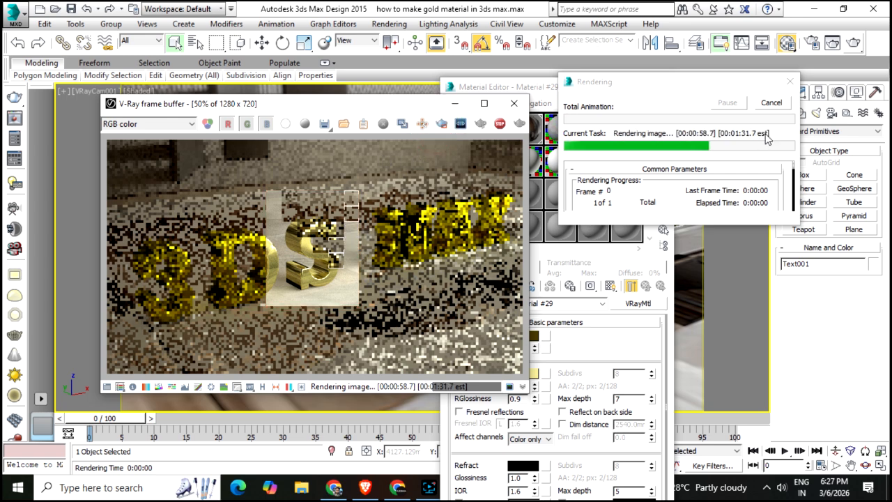
click(770, 103)
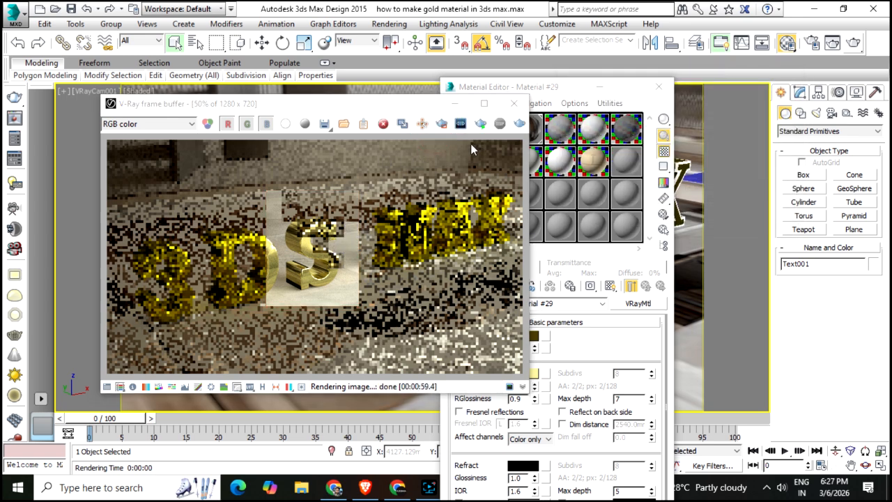
click(513, 104)
click(667, 88)
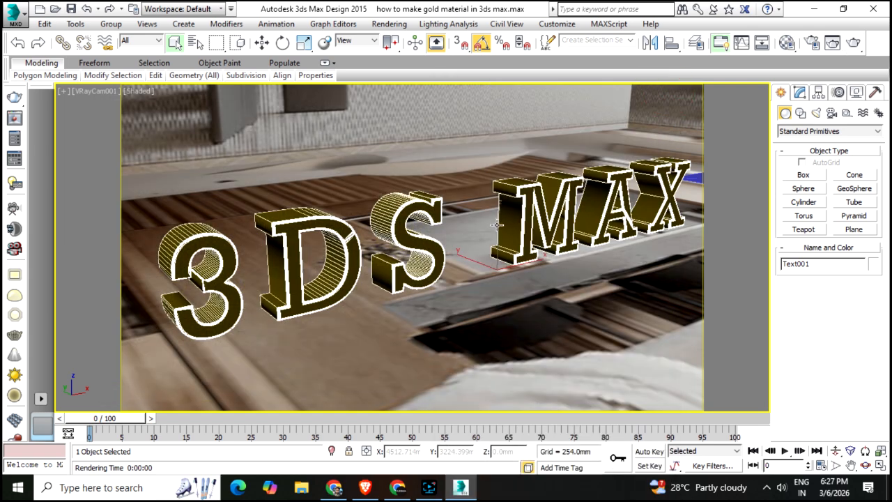
- Create a new VRayMtl in the empty material slot beside the gold sample in the Material Editor
click(794, 46)
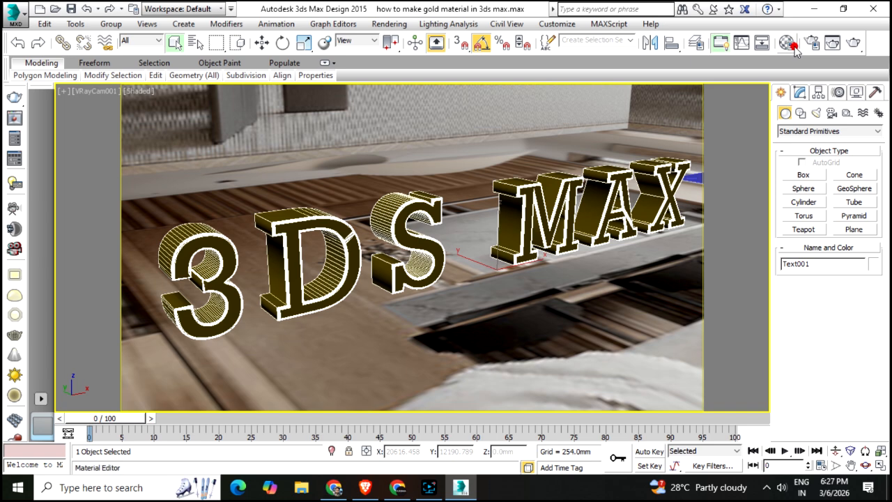
click(550, 87)
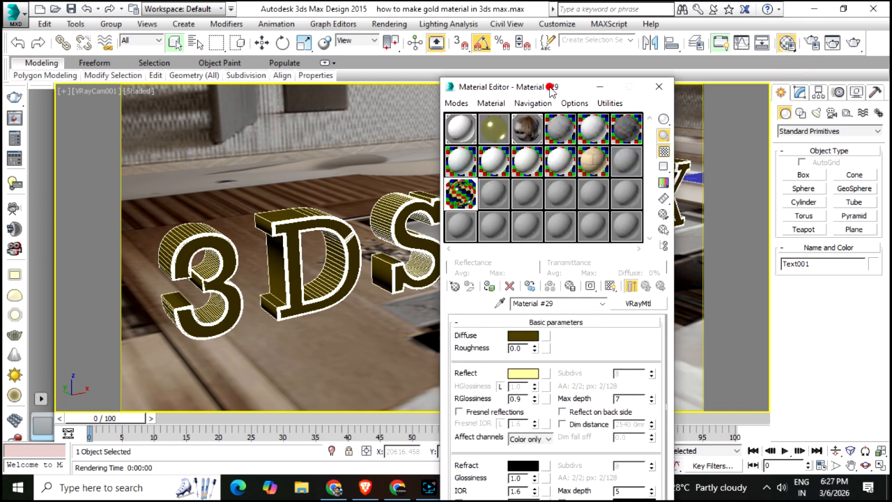
drag(550, 87, 496, 87)
click(443, 193)
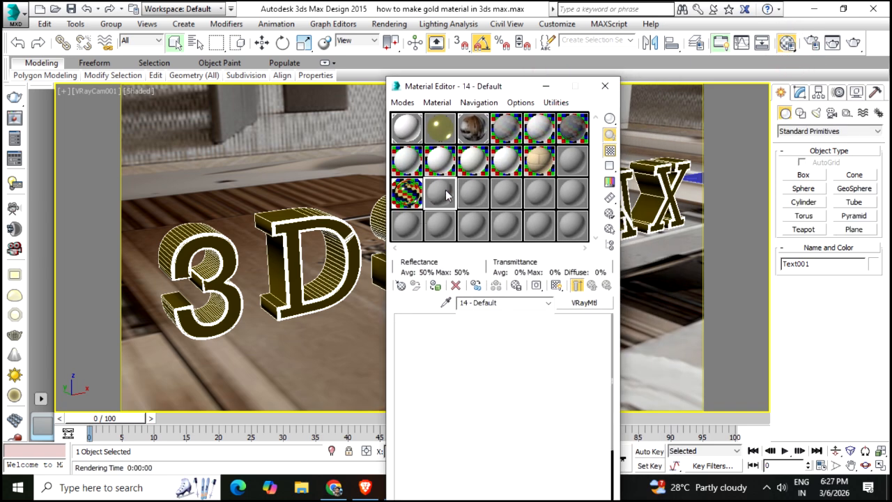
click(400, 285)
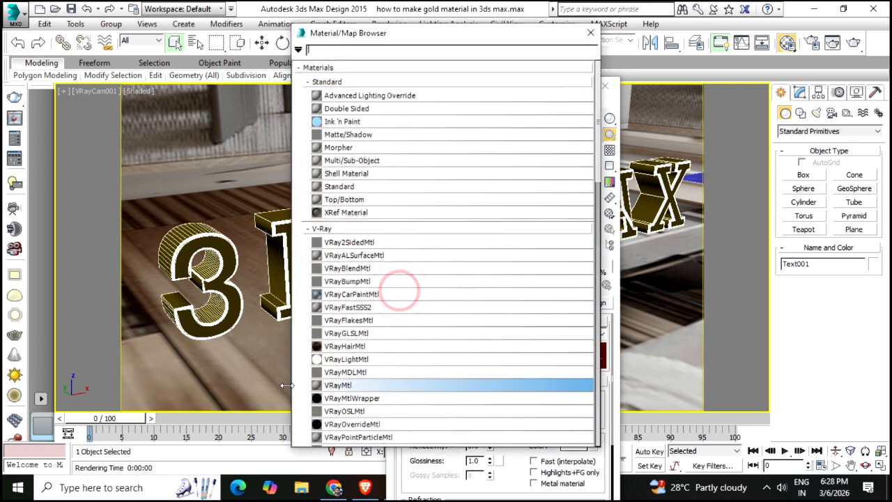
double_click(341, 386)
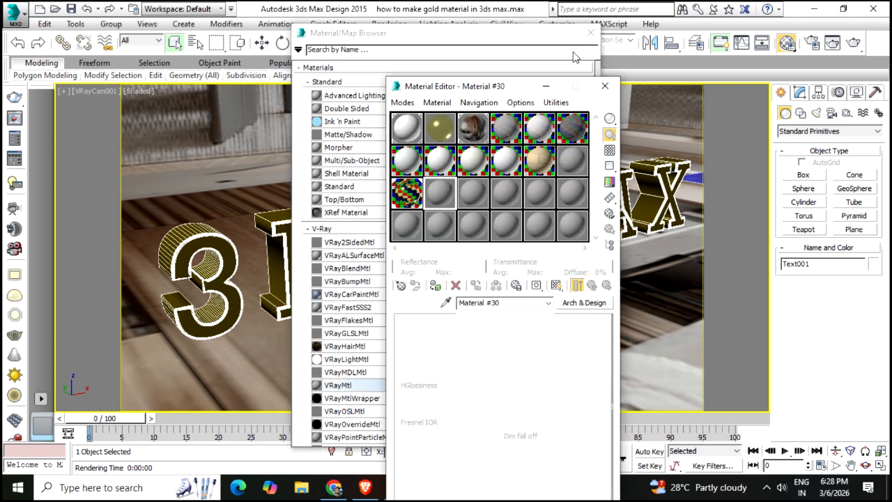
click(590, 34)
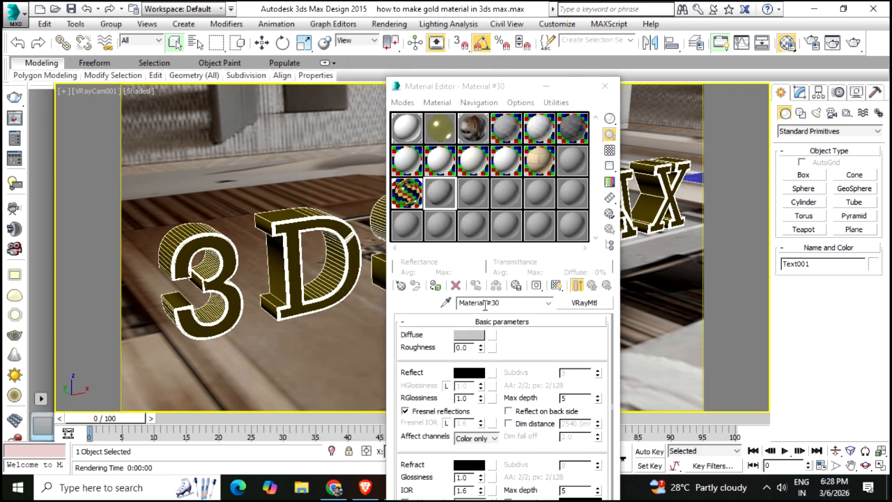
drag(513, 87, 483, 14)
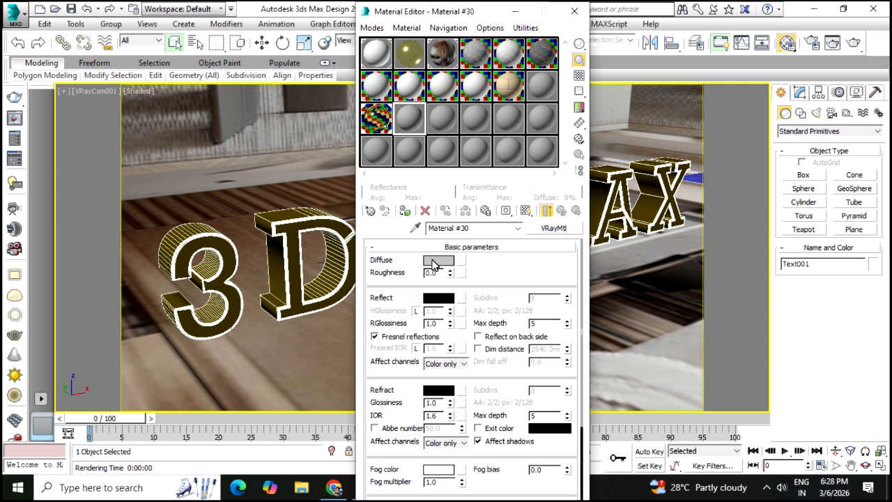
click(432, 263)
click(523, 99)
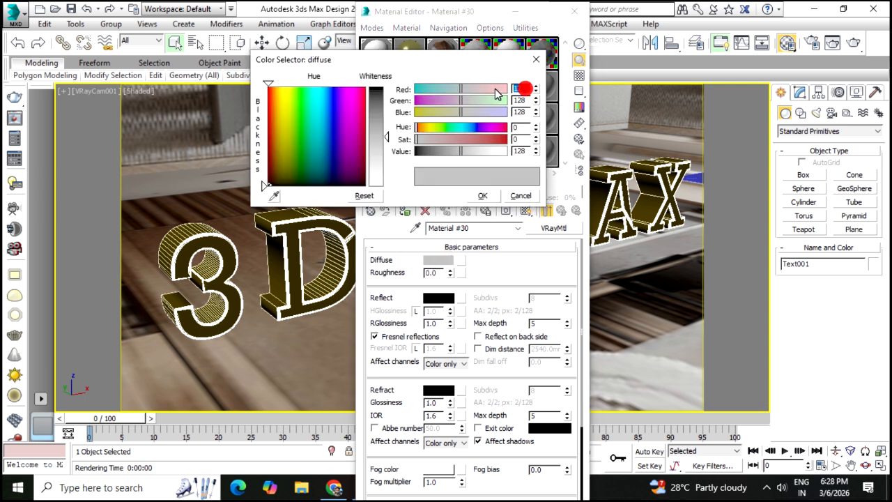
click(523, 112)
click(519, 195)
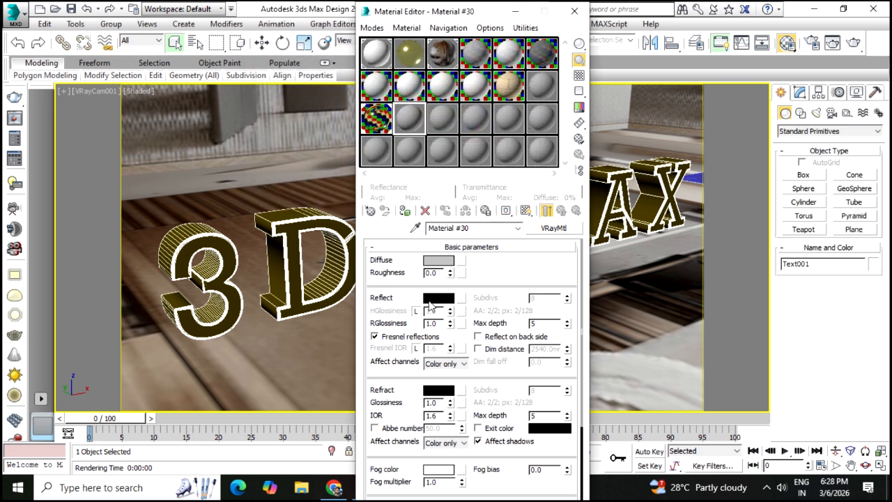
- Set the new material's diffuse colour to deep blue (hue 172, saturation 255, value 163) and show its enlarged sample preview
click(449, 261)
drag(347, 147, 333, 123)
drag(379, 106, 392, 92)
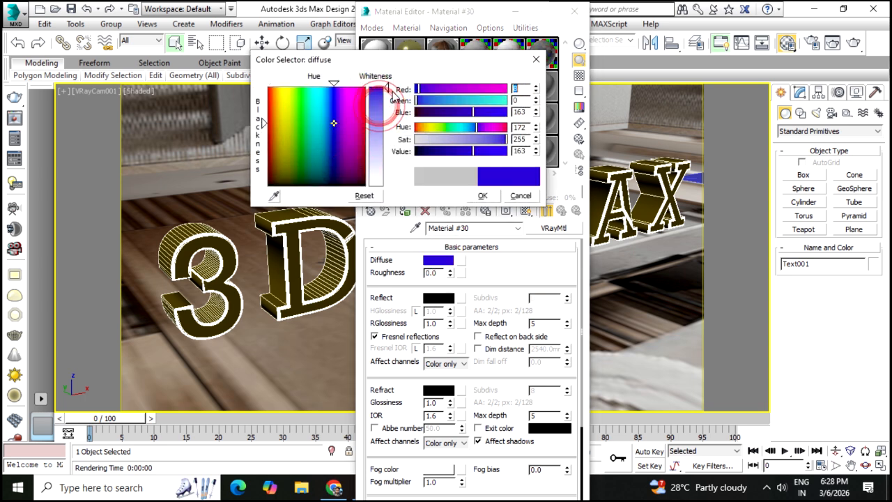
click(482, 195)
double_click(410, 122)
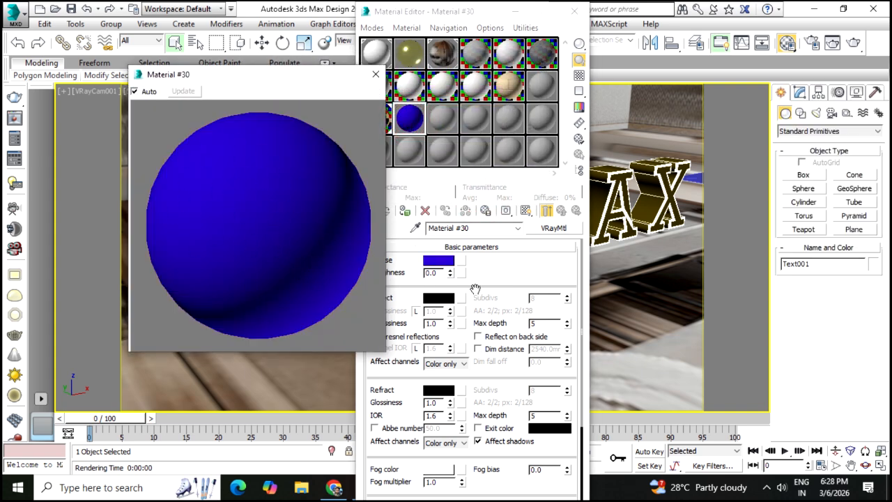
drag(410, 10, 520, 29)
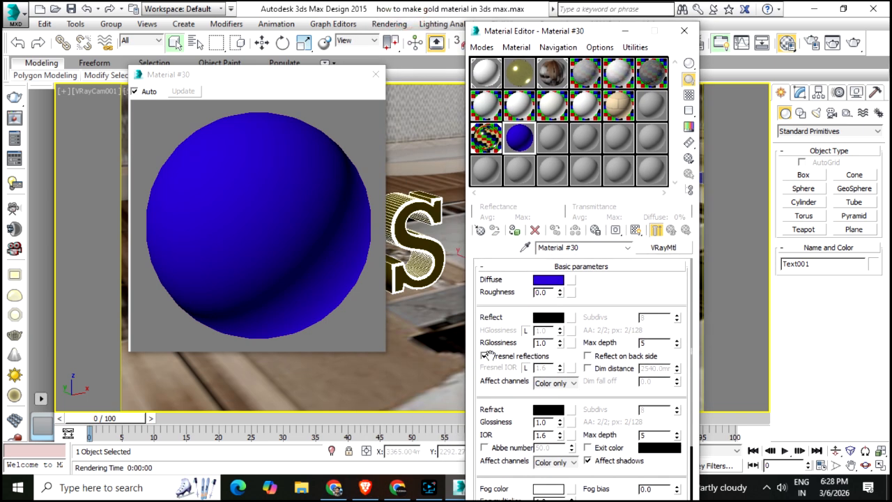
- Set the blue material's reflection colour to near white
click(546, 318)
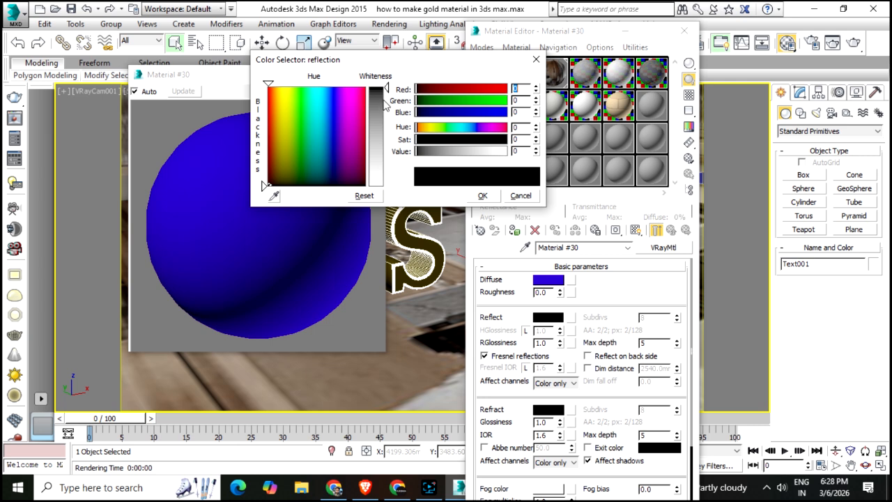
drag(389, 91, 386, 177)
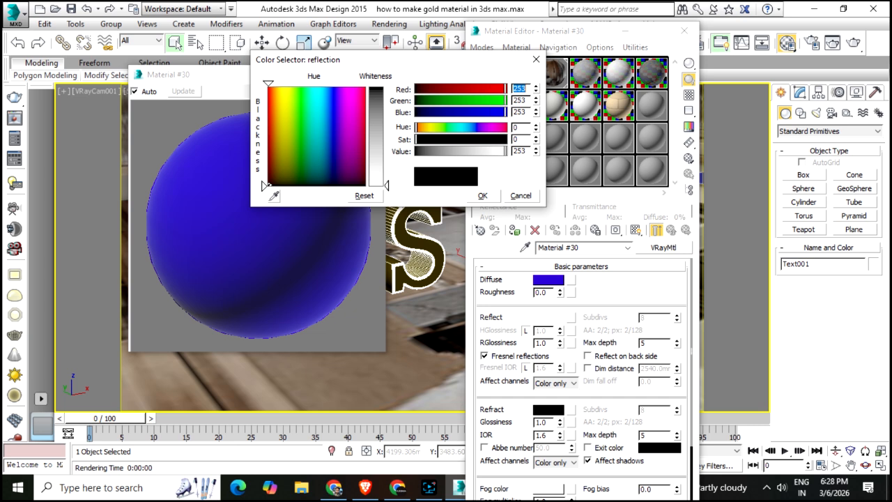
drag(387, 177, 389, 190)
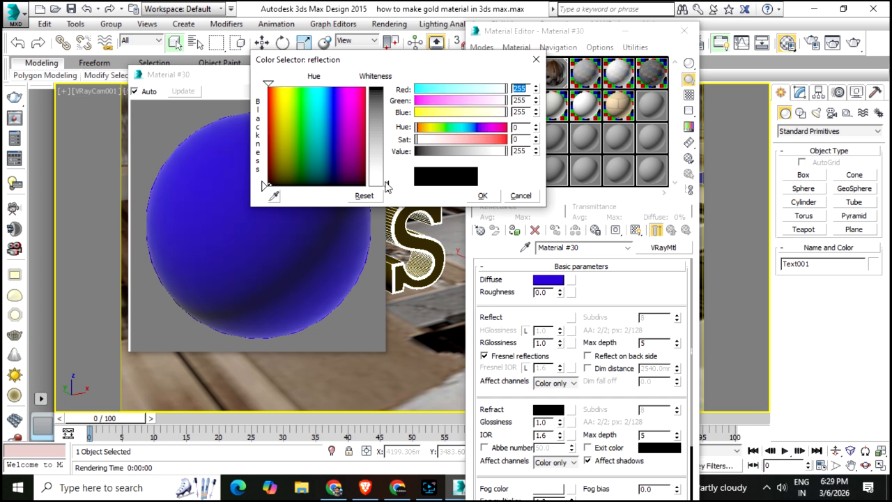
drag(389, 190, 387, 170)
click(492, 197)
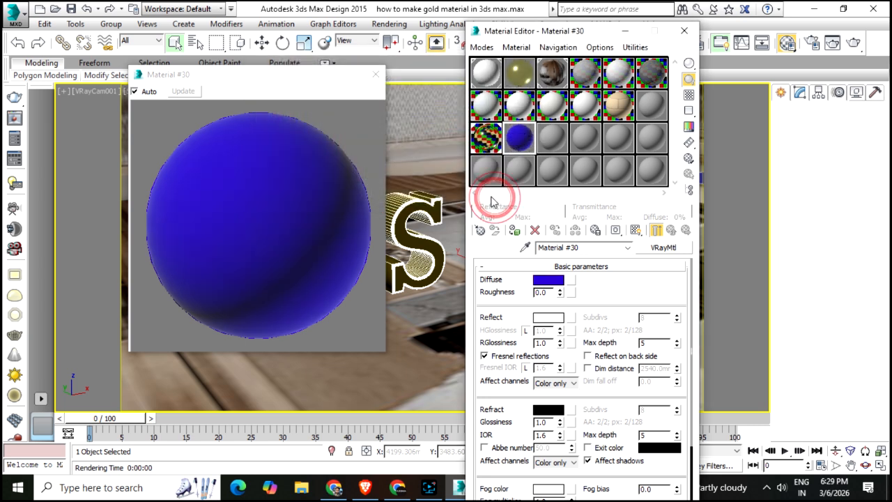
- Set the blue material's reflection glossiness (RGlossiness) to 0.9
click(547, 342)
double_click(547, 343)
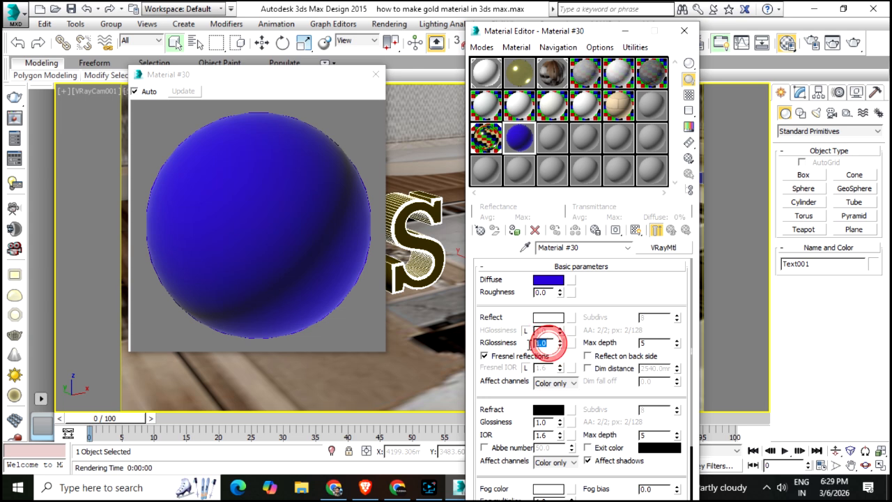
text(.9)
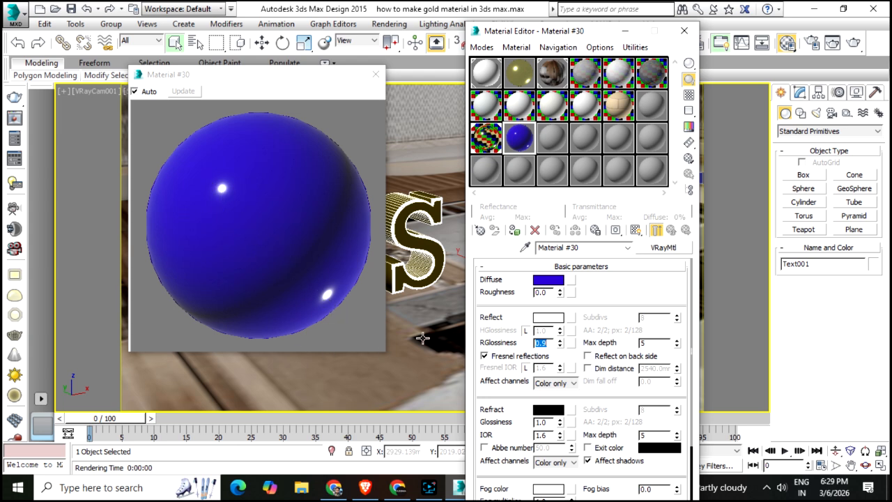
- Try raising the blue material's refraction colour to RGB 203 and 253, and cancel the change
drag(611, 304, 613, 260)
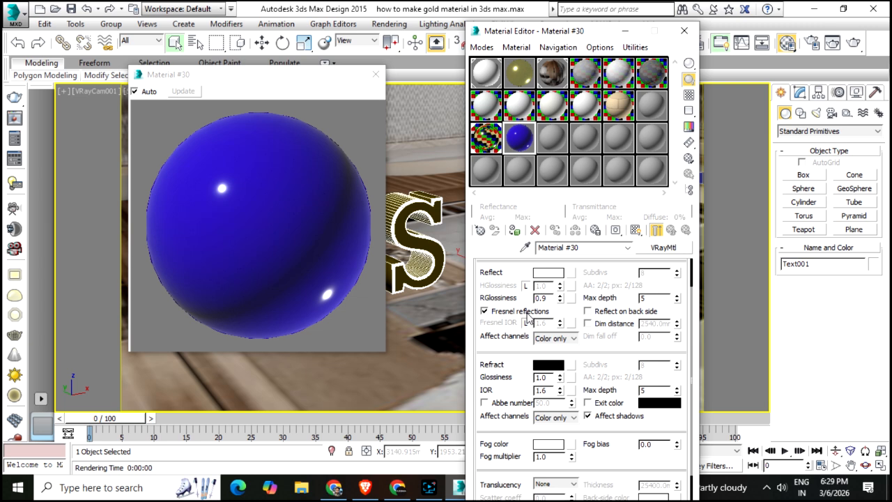
click(548, 366)
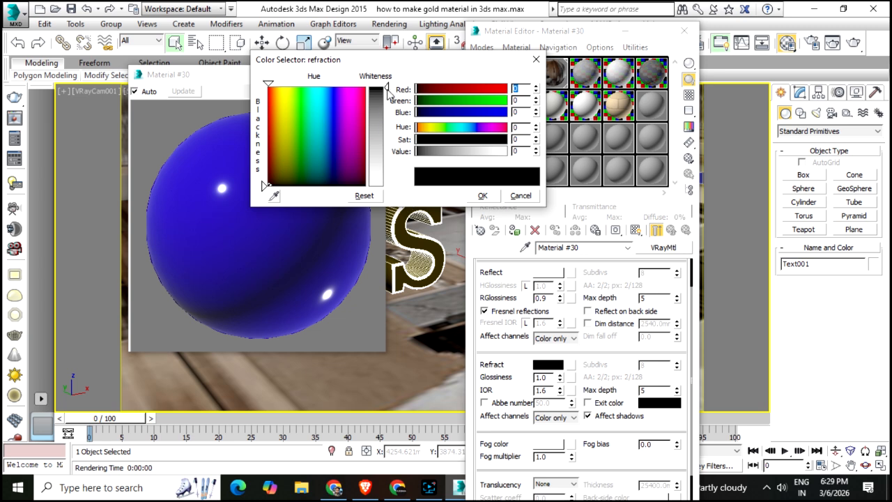
drag(388, 94, 387, 166)
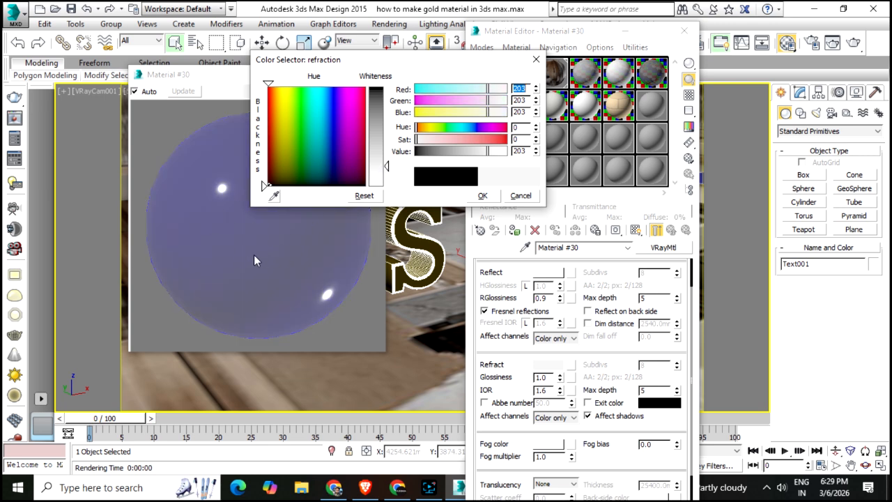
drag(386, 168, 386, 186)
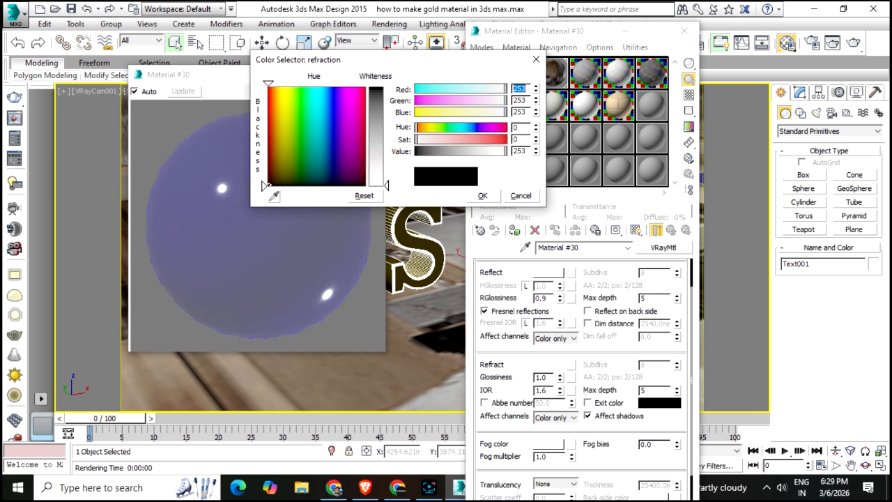
click(518, 197)
- Close the enlarged sample preview and the Material Editor
click(376, 74)
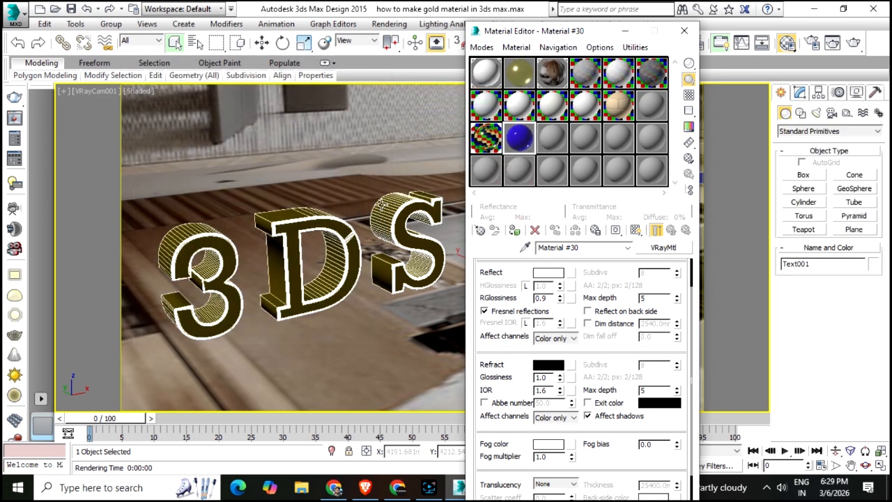
click(675, 32)
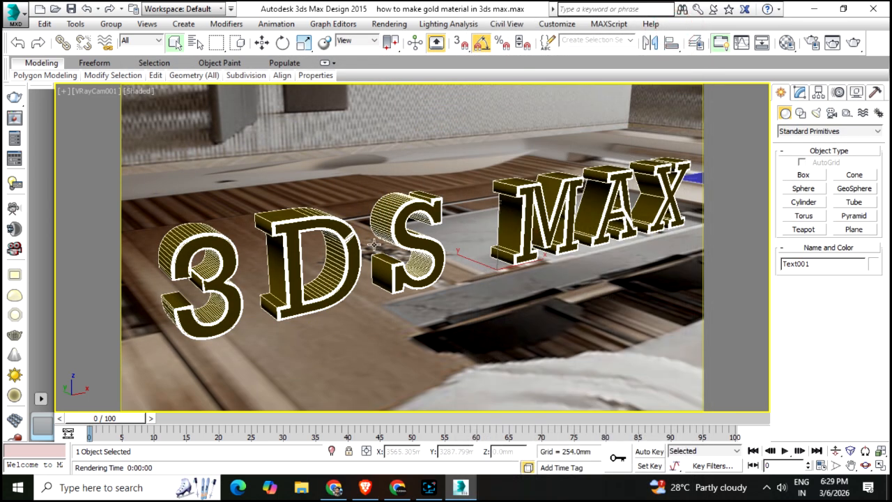
key(alt+w)
key(alt+w)
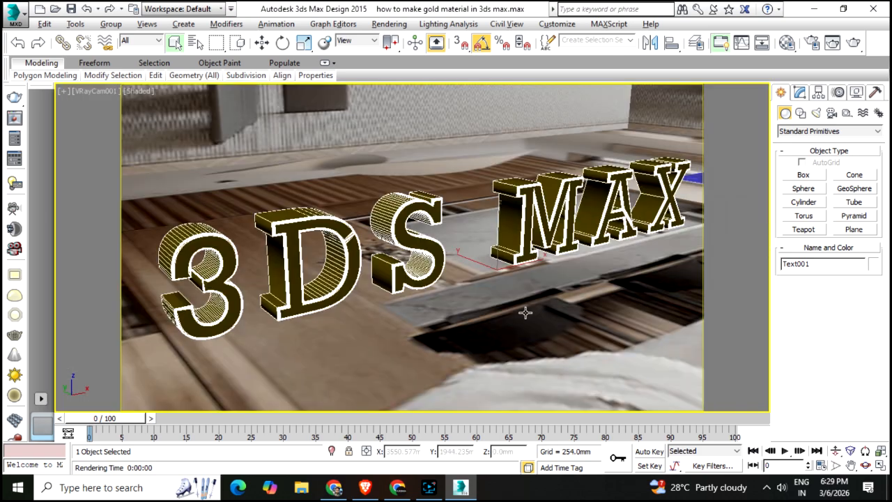
- Examine the text, lights and camera setup in the perspective view and select VRayLight001
key(p)
scroll(441, 299, down, 5)
alt+middle_drag(437, 299, 401, 296)
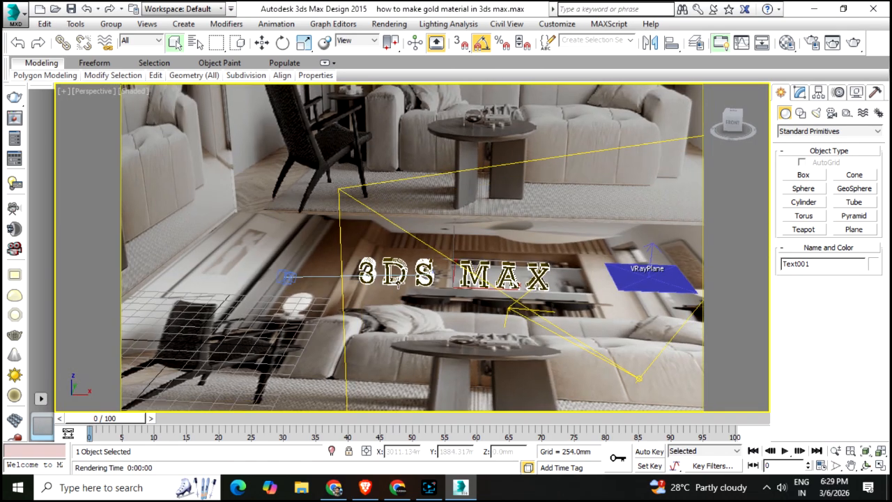
scroll(410, 268, up, 4)
scroll(345, 358, down, 2)
scroll(459, 348, down, 6)
alt+middle_drag(460, 348, 461, 352)
key(w)
click(464, 360)
scroll(477, 304, up, 6)
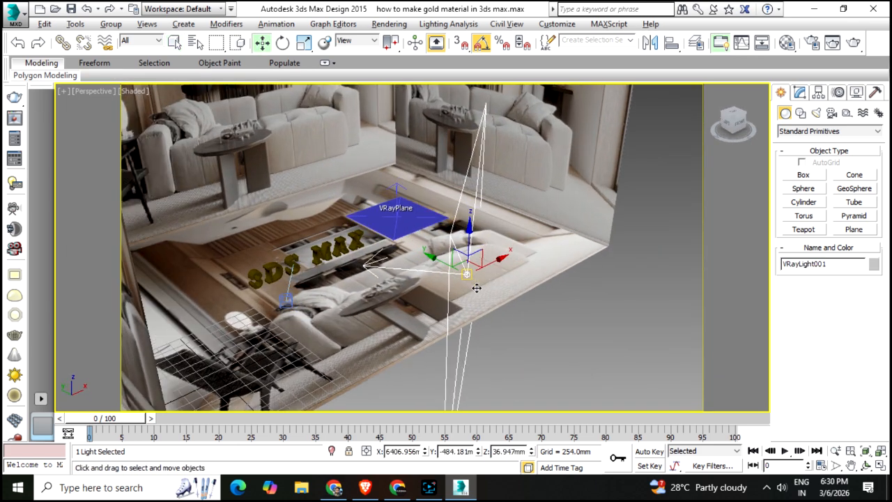
- Return to the VRayCam001 camera view and start a test render of the gold text
alt+middle_drag(364, 299, 403, 311)
key(c)
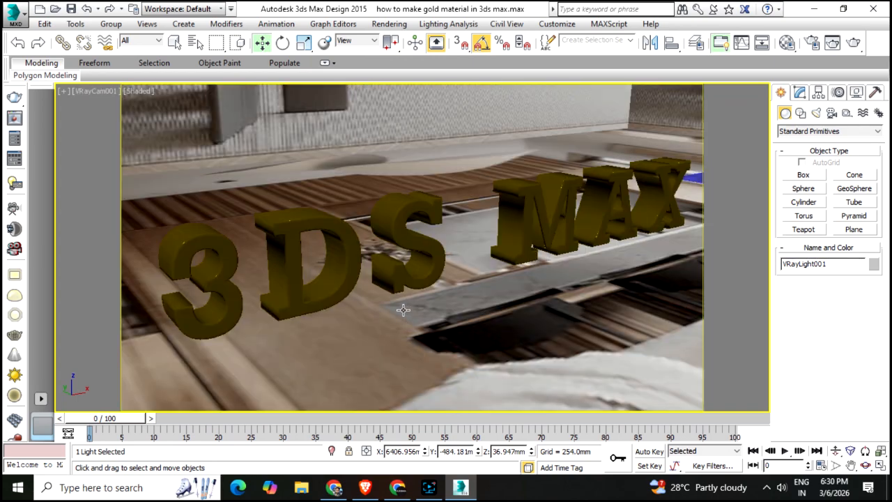
key(shift+q)
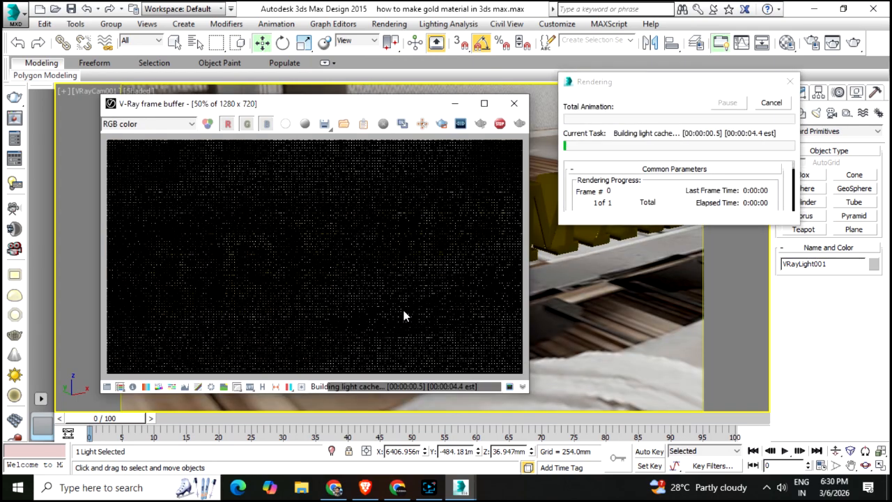